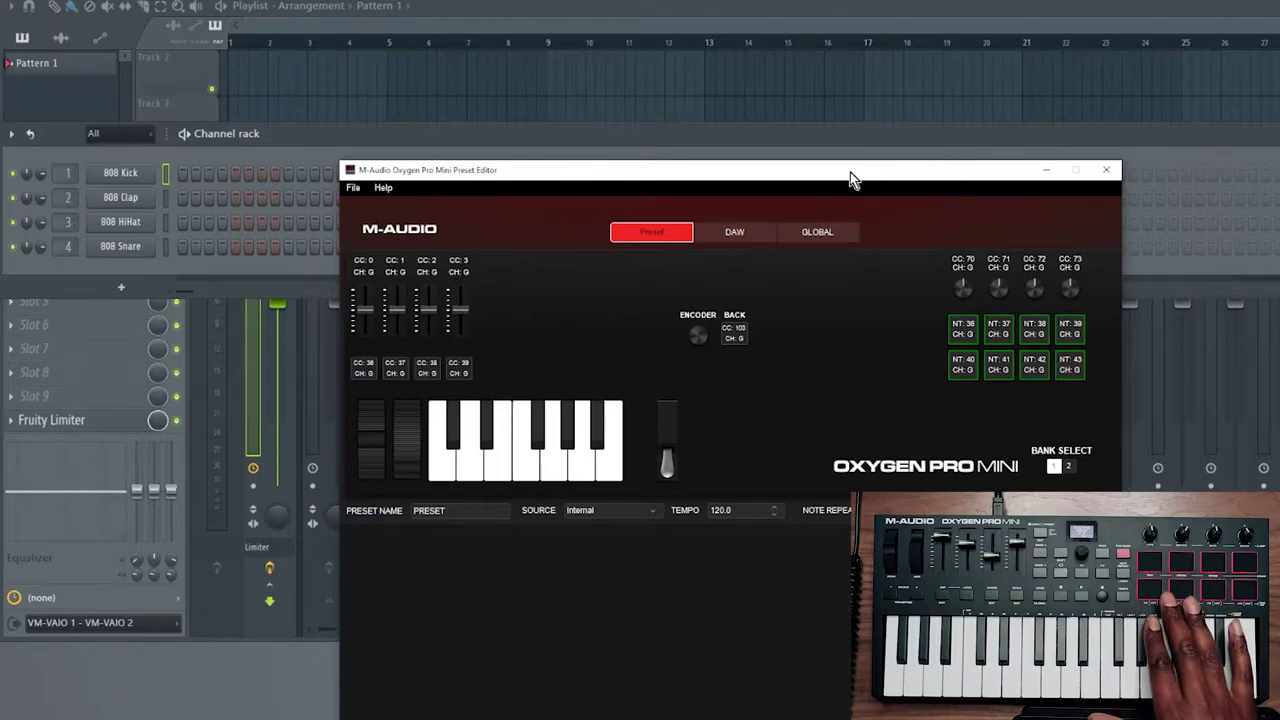
Bring the FL Studio window with the 808 channel rack and mixer in front of the editor
click(787, 141)
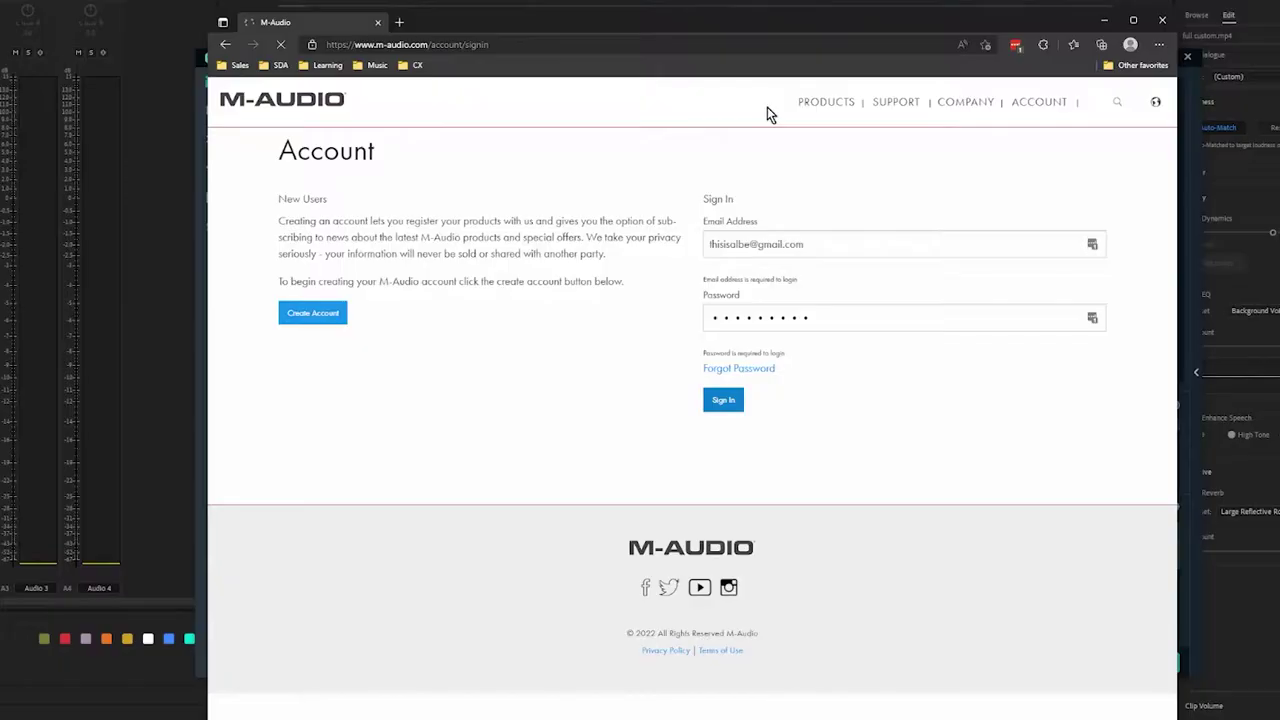
Download Preset Editor v1.0.2 for Windows from the M-Audio account page
mouse_move(822, 108)
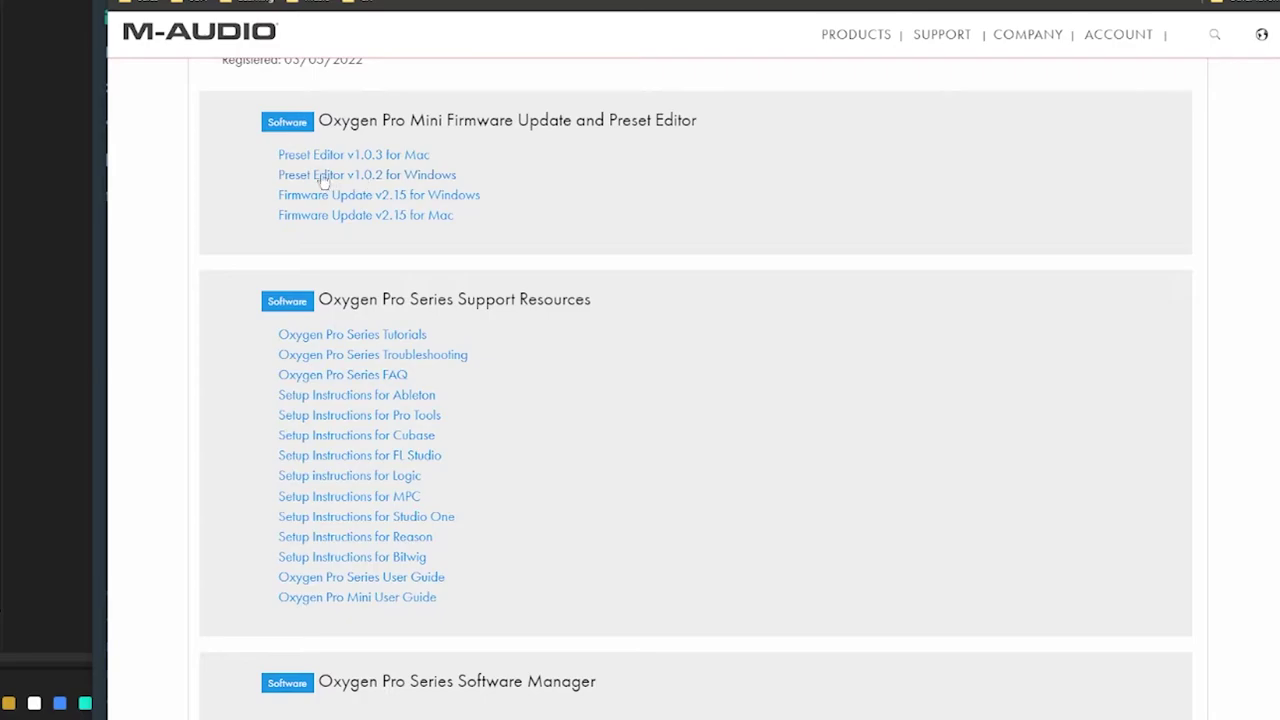
click(372, 176)
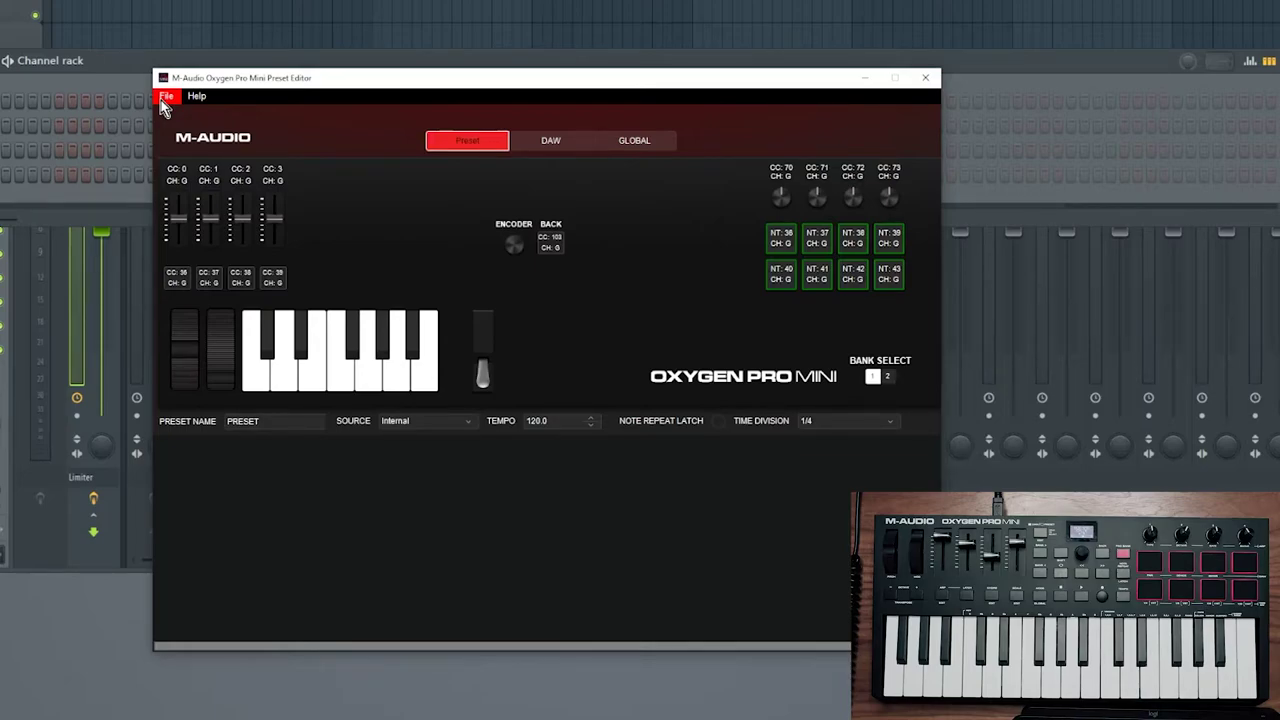
Load the example OxygenProMiniUserPreset file, bringing in the AlBeEx template with pads on notes 36–43
click(164, 97)
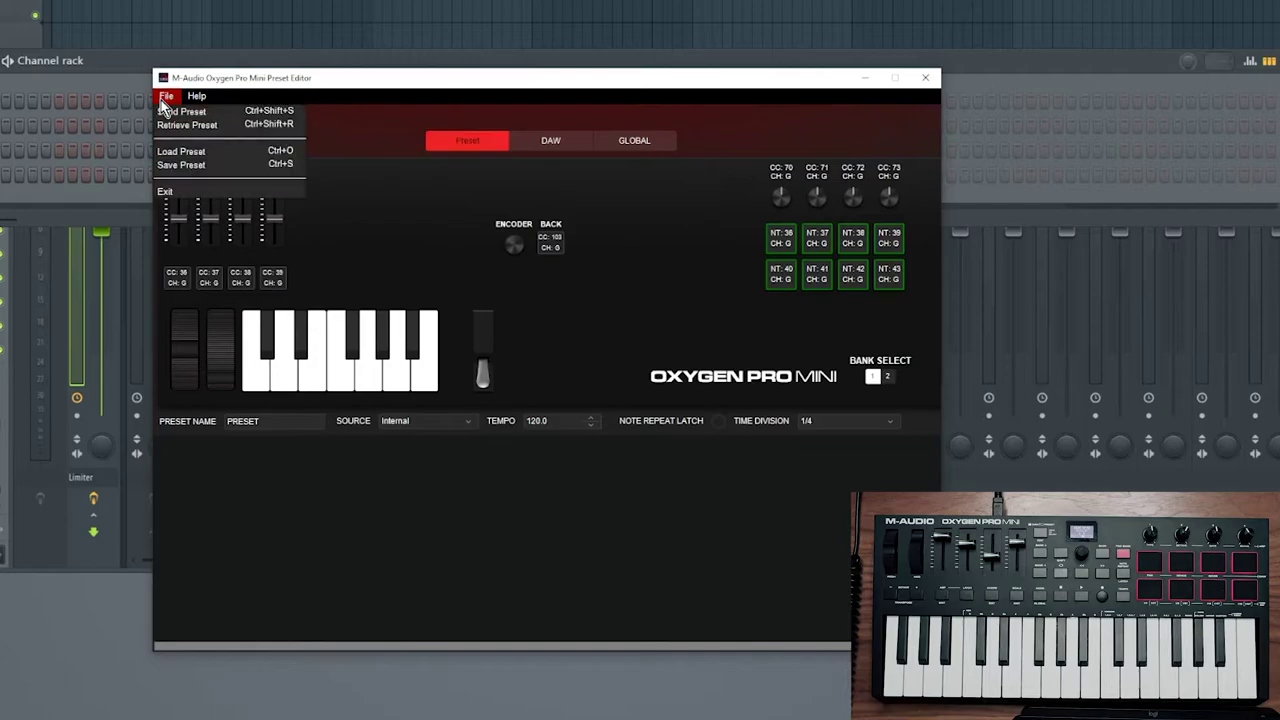
click(180, 151)
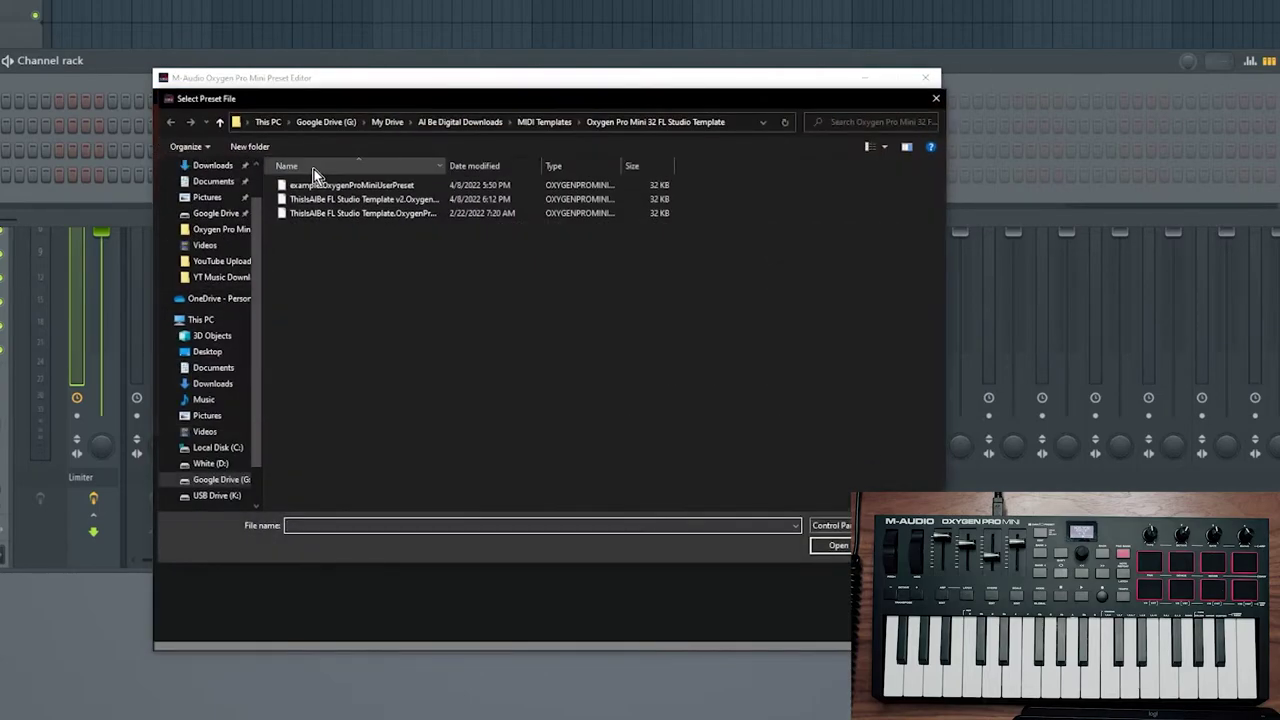
click(310, 187)
double_click(310, 187)
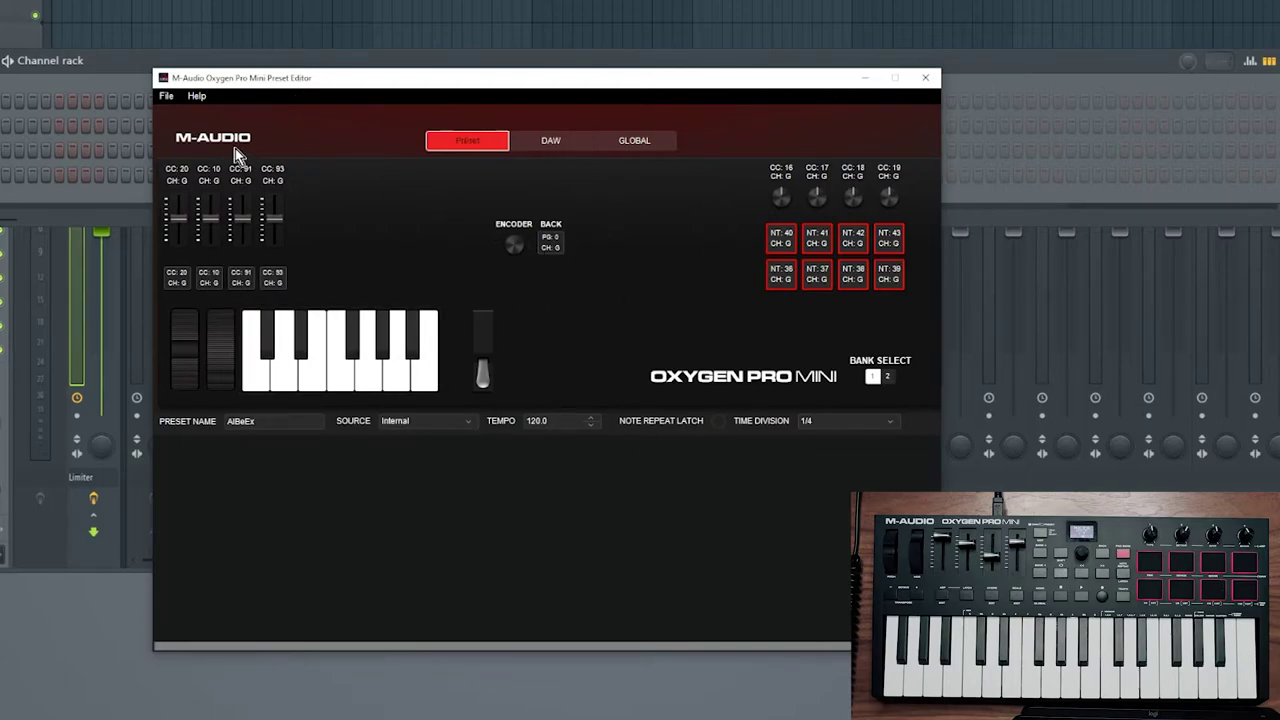
Send the AlBeEx preset to the keyboard's RAM
click(166, 96)
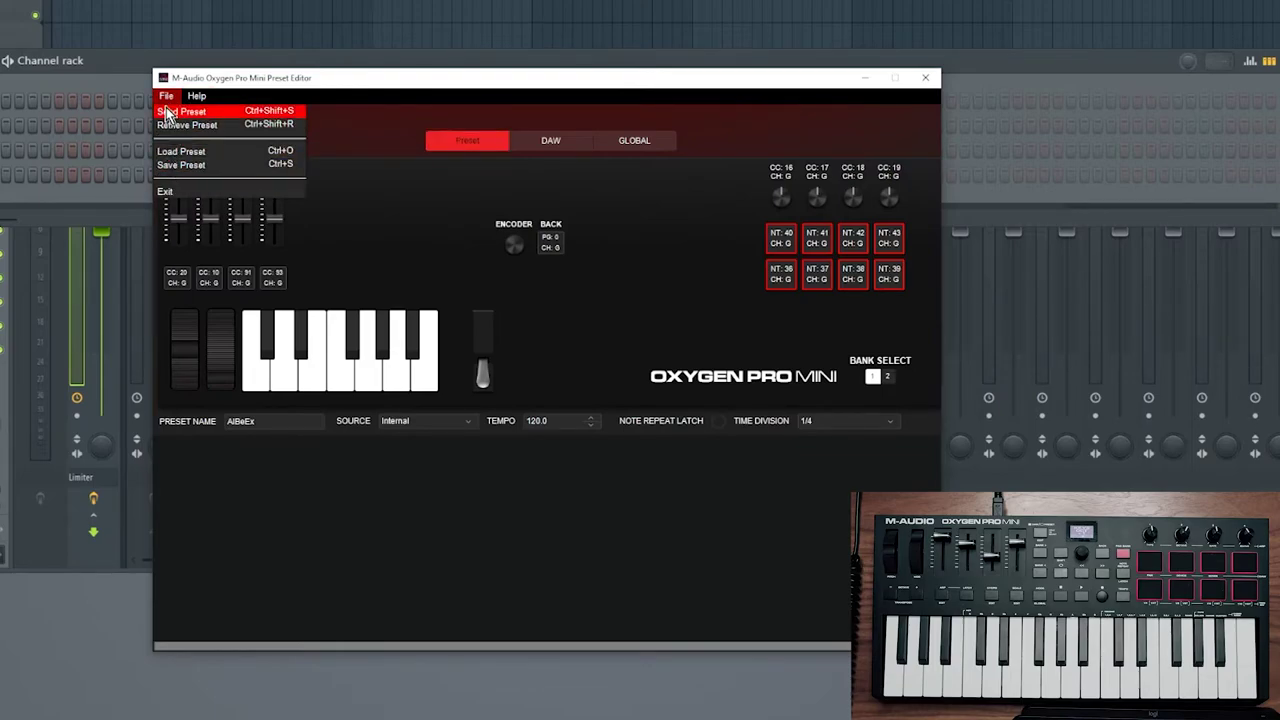
click(170, 112)
click(166, 96)
click(168, 113)
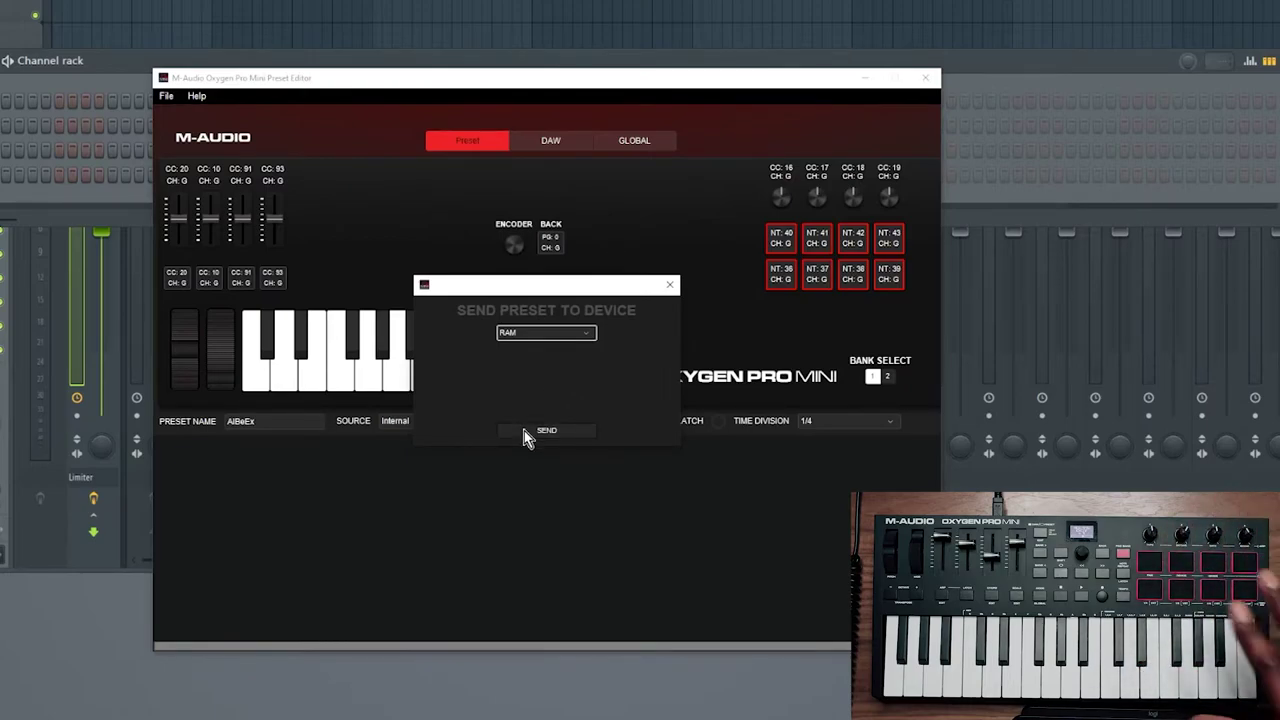
click(527, 436)
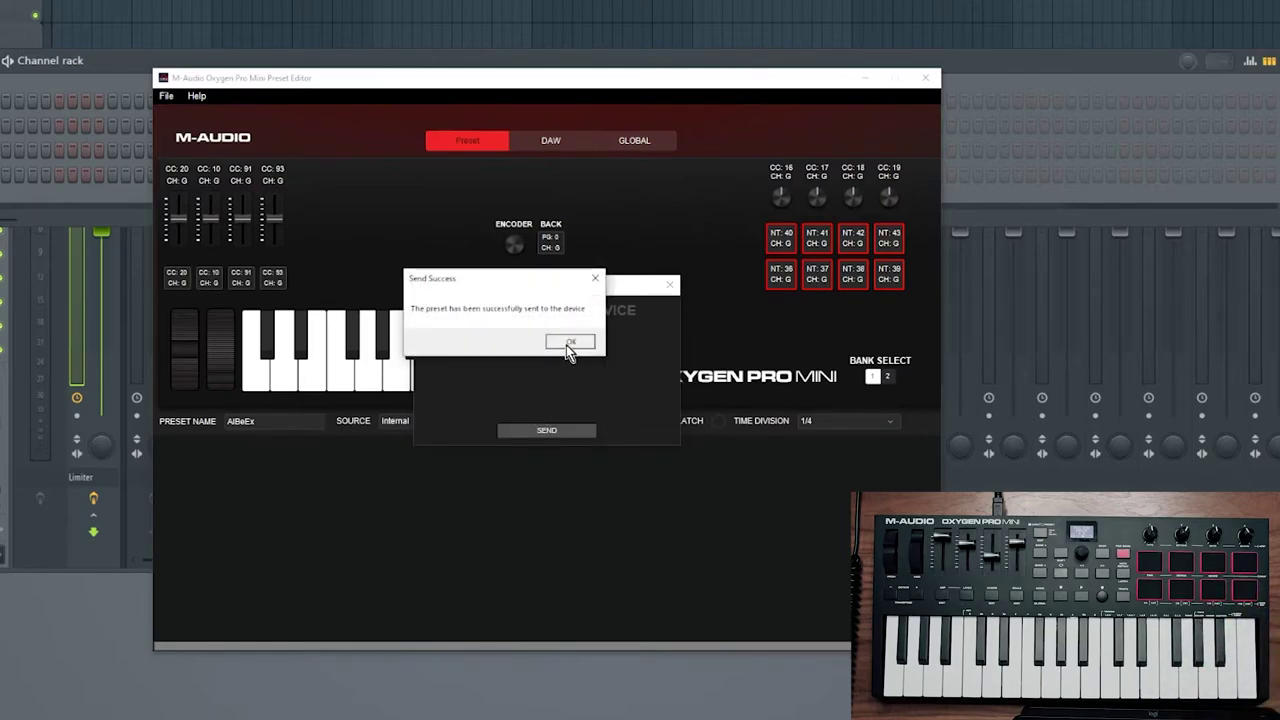
click(569, 343)
Send the AlBeEx preset again, storing it in the keyboard's Preset 1 slot
click(166, 97)
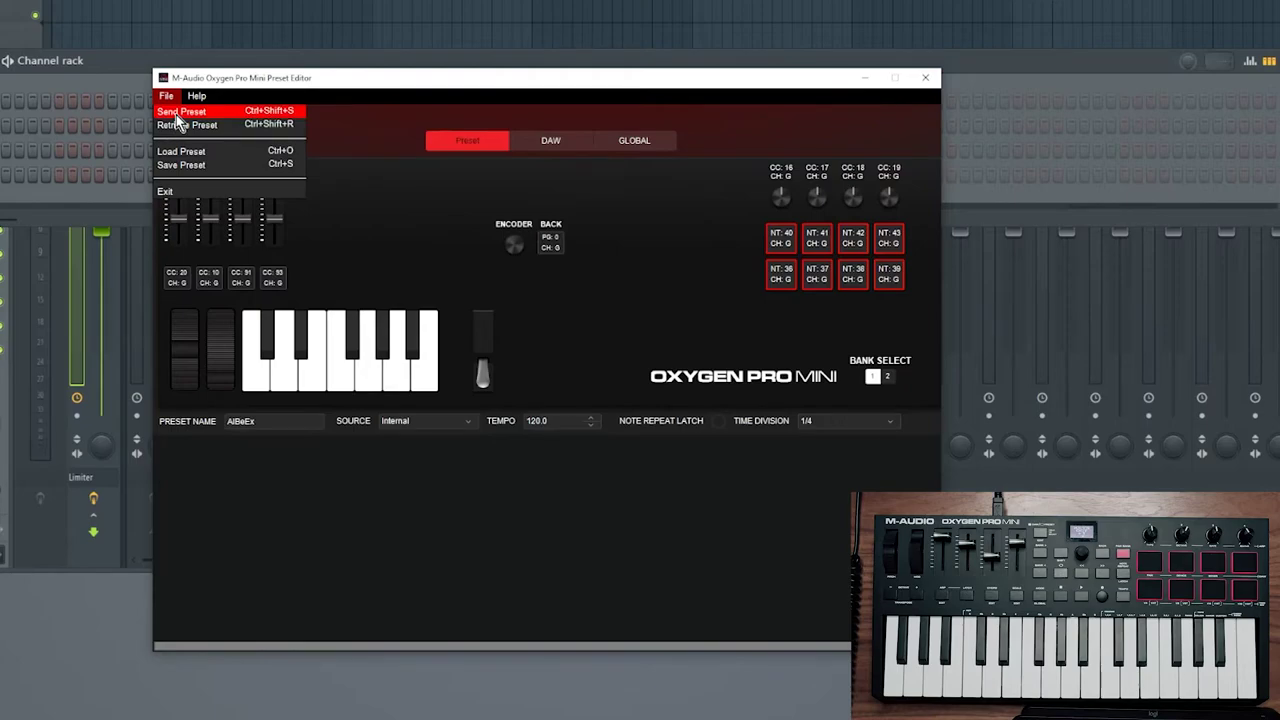
click(178, 112)
click(563, 340)
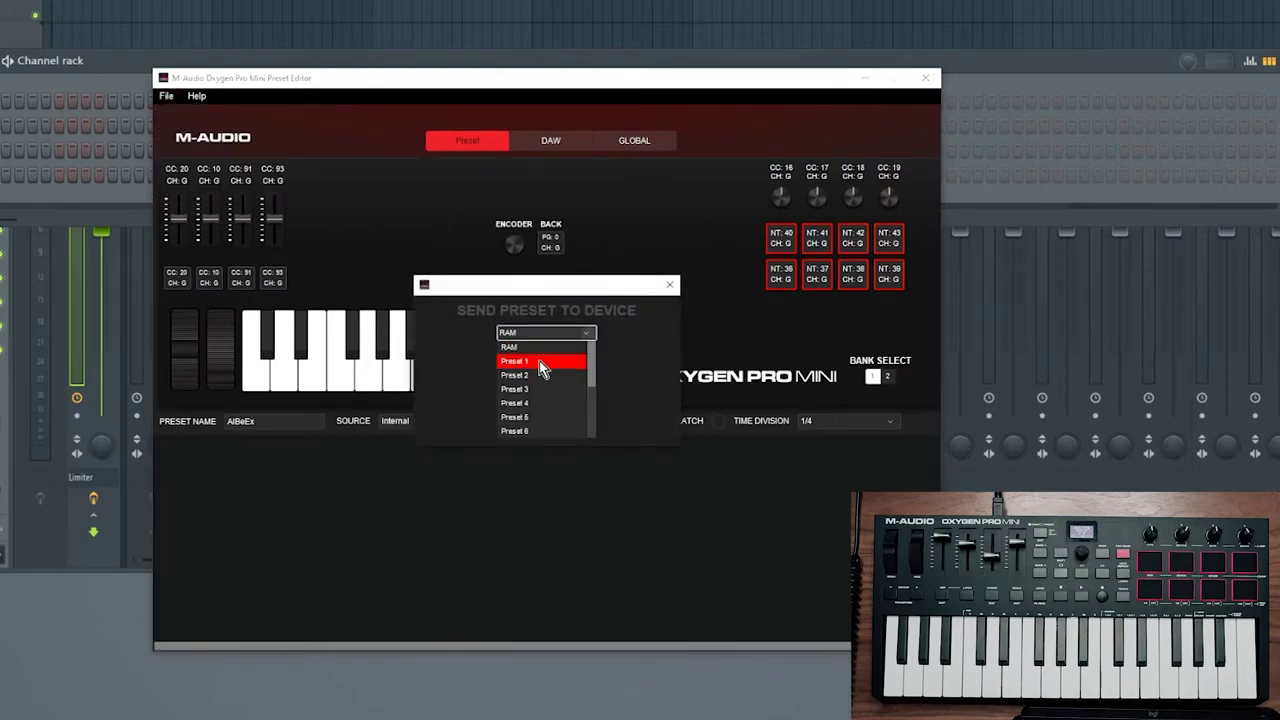
click(541, 362)
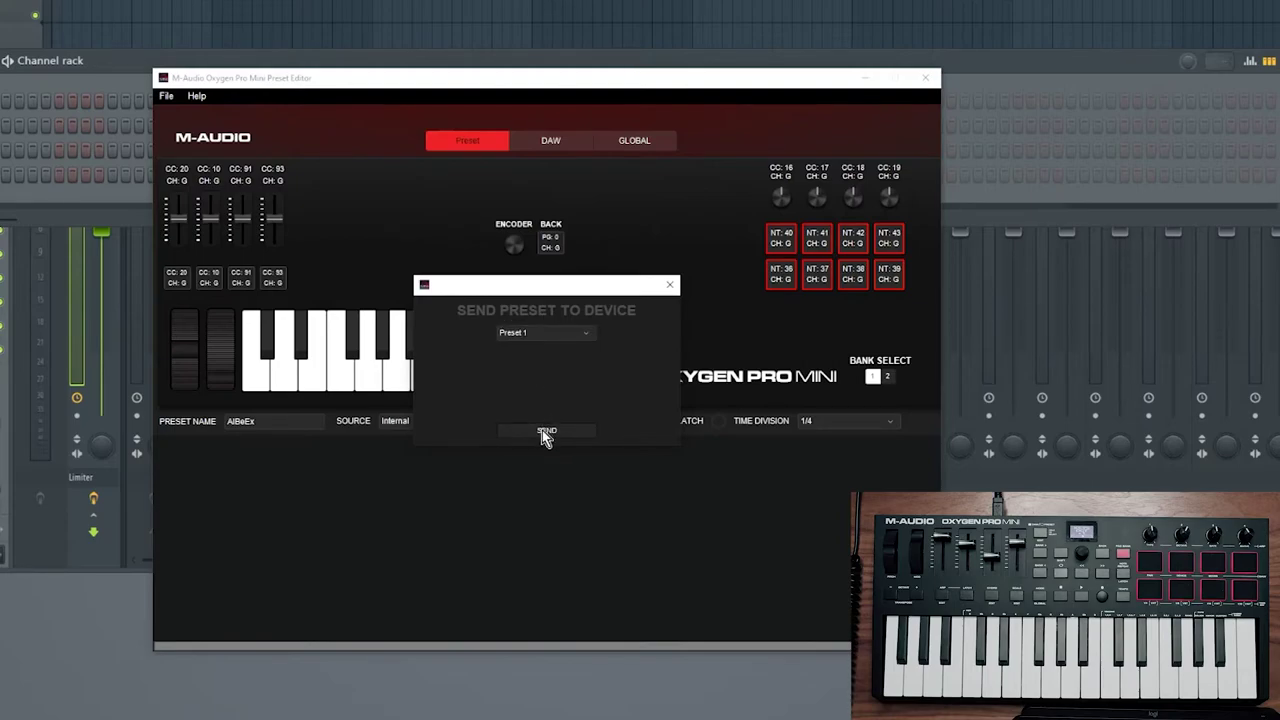
click(545, 434)
click(558, 343)
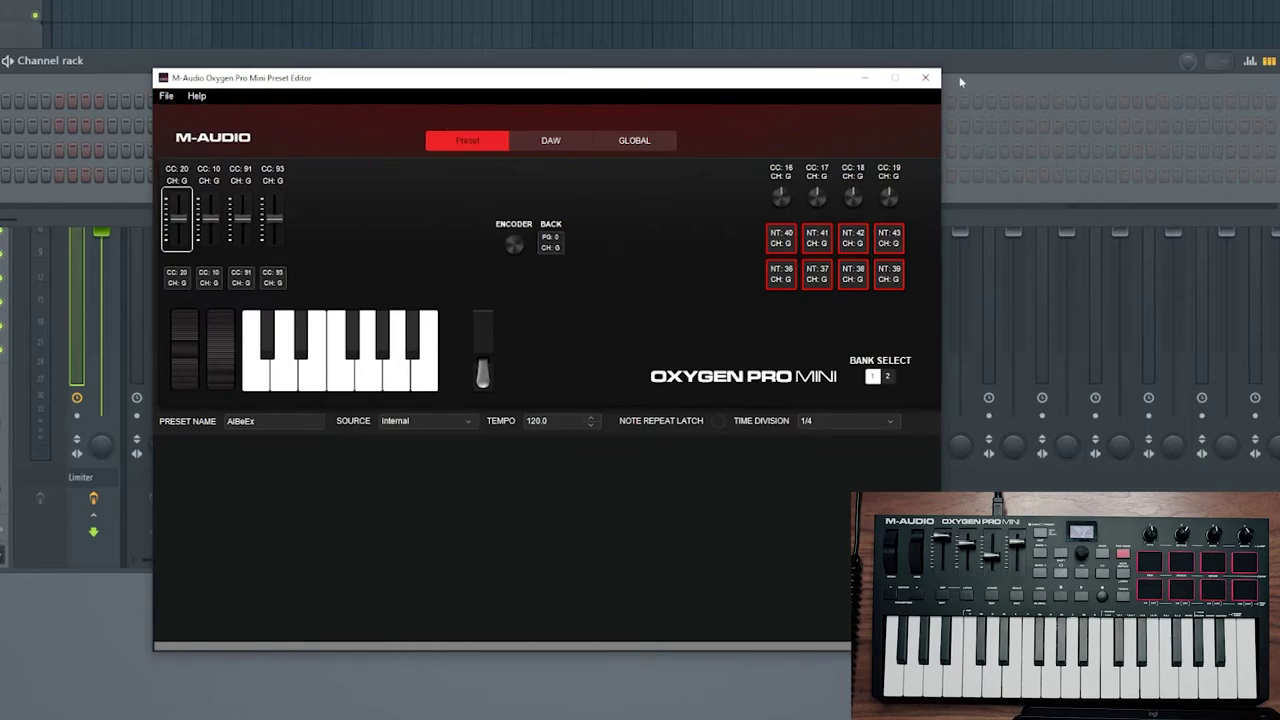
Set the global Pad Sensitivity to Fixed 100
click(630, 141)
click(703, 219)
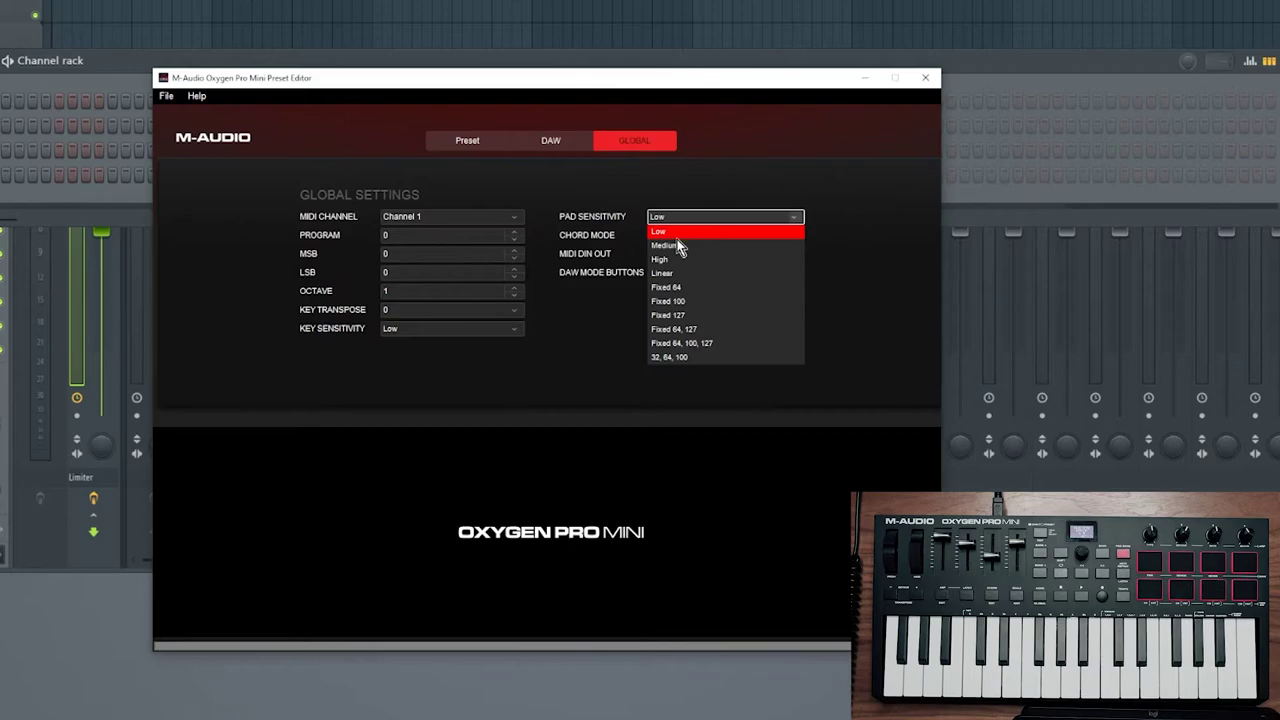
click(699, 302)
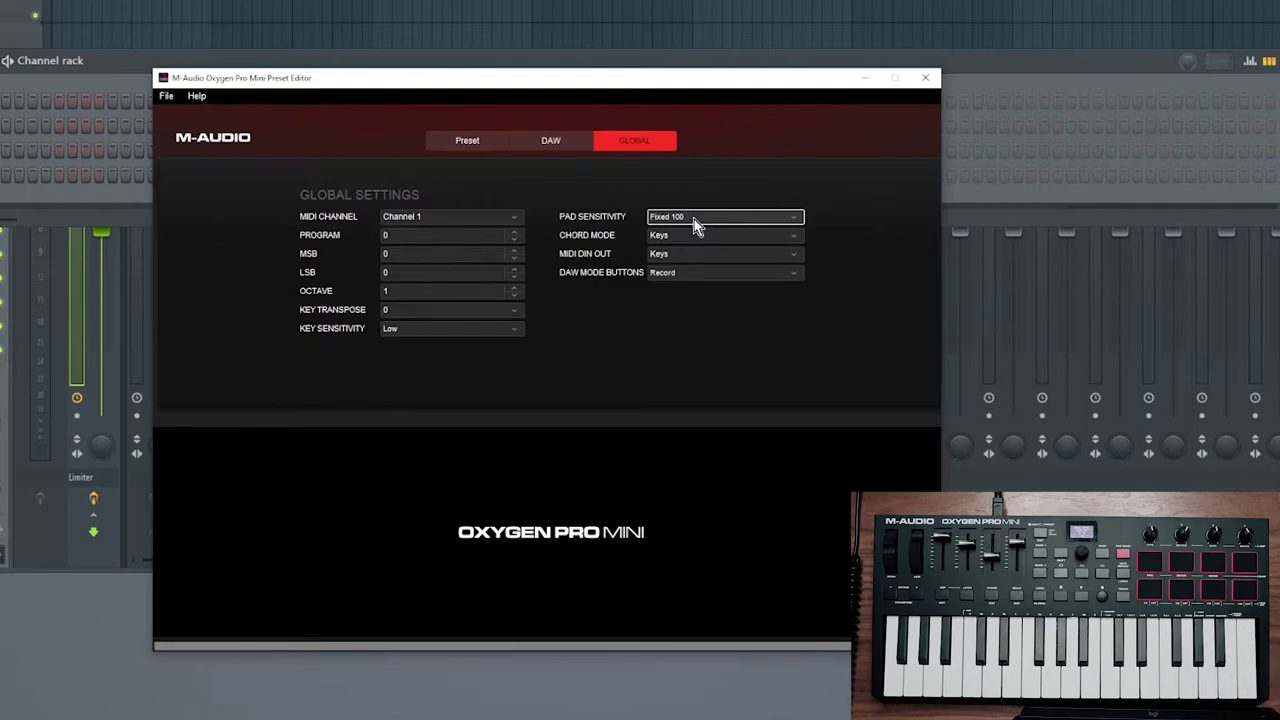
click(697, 221)
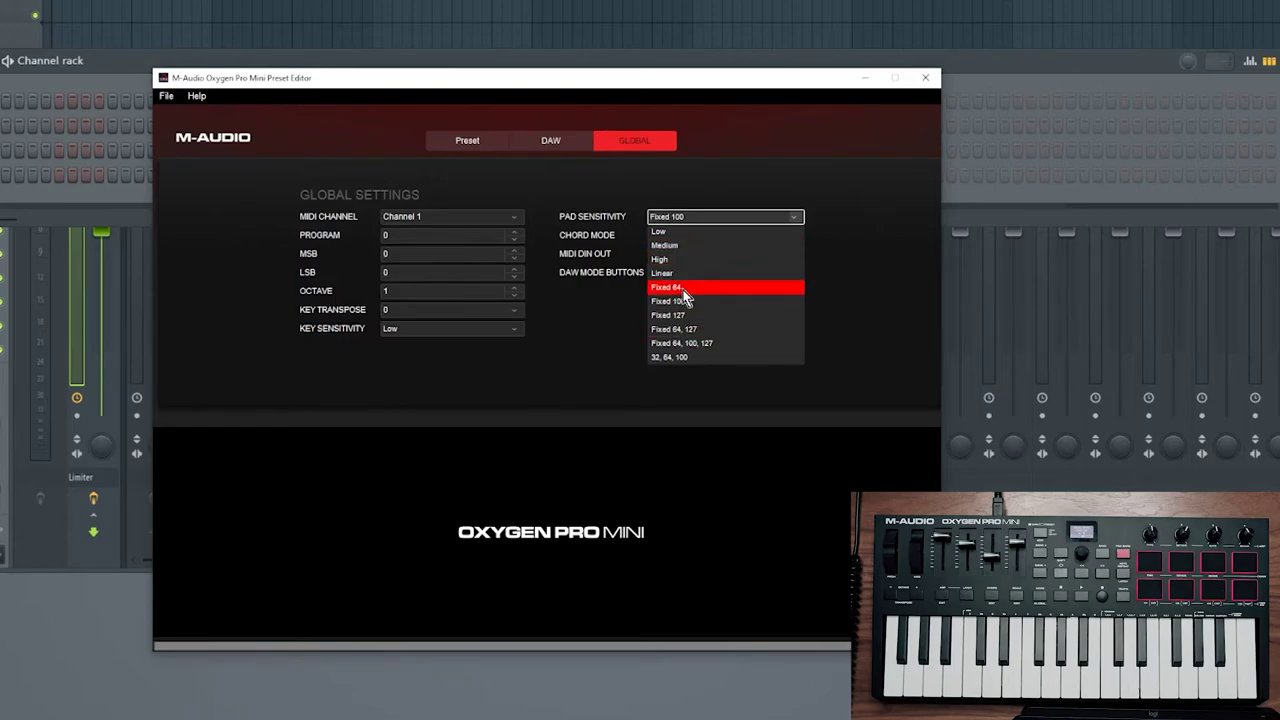
click(624, 303)
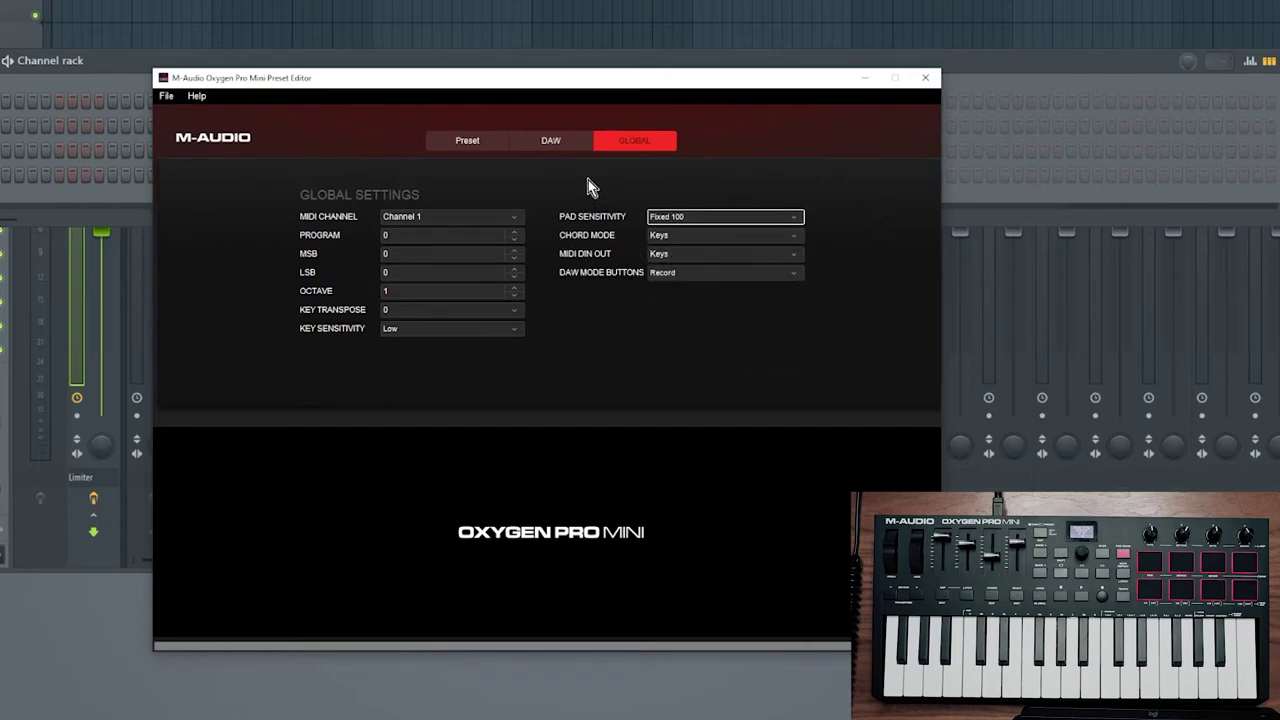
Send the global settings with Fixed 100 pad velocity to the keyboard
click(176, 103)
click(190, 123)
click(570, 342)
Close the Preset Editor and check that FL Studio's MIDI settings show Omni preview on channel 16
click(922, 82)
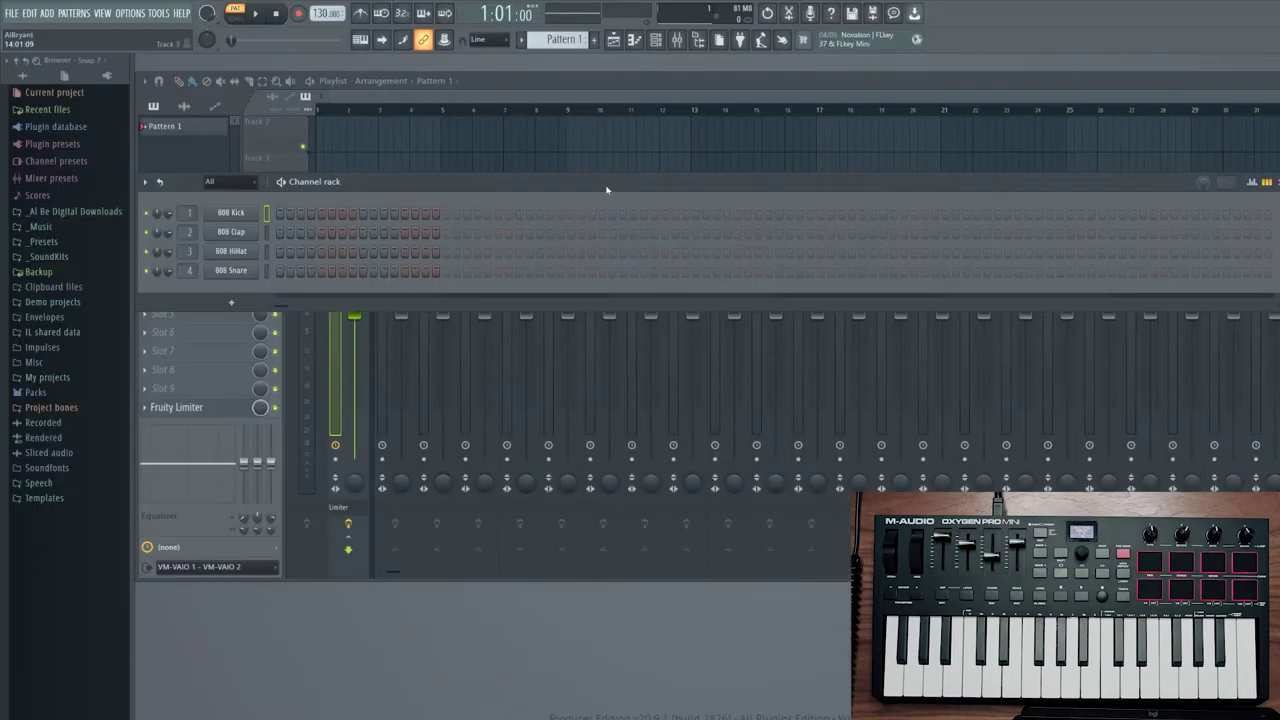
click(131, 13)
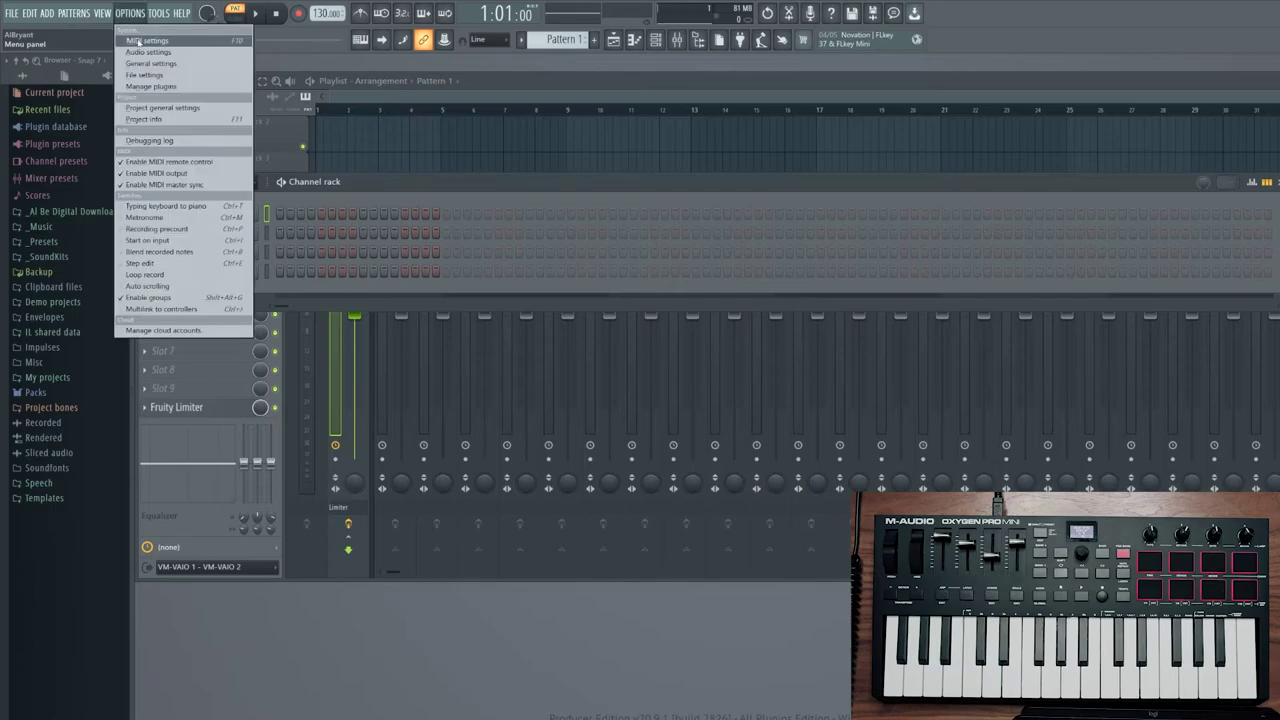
click(135, 41)
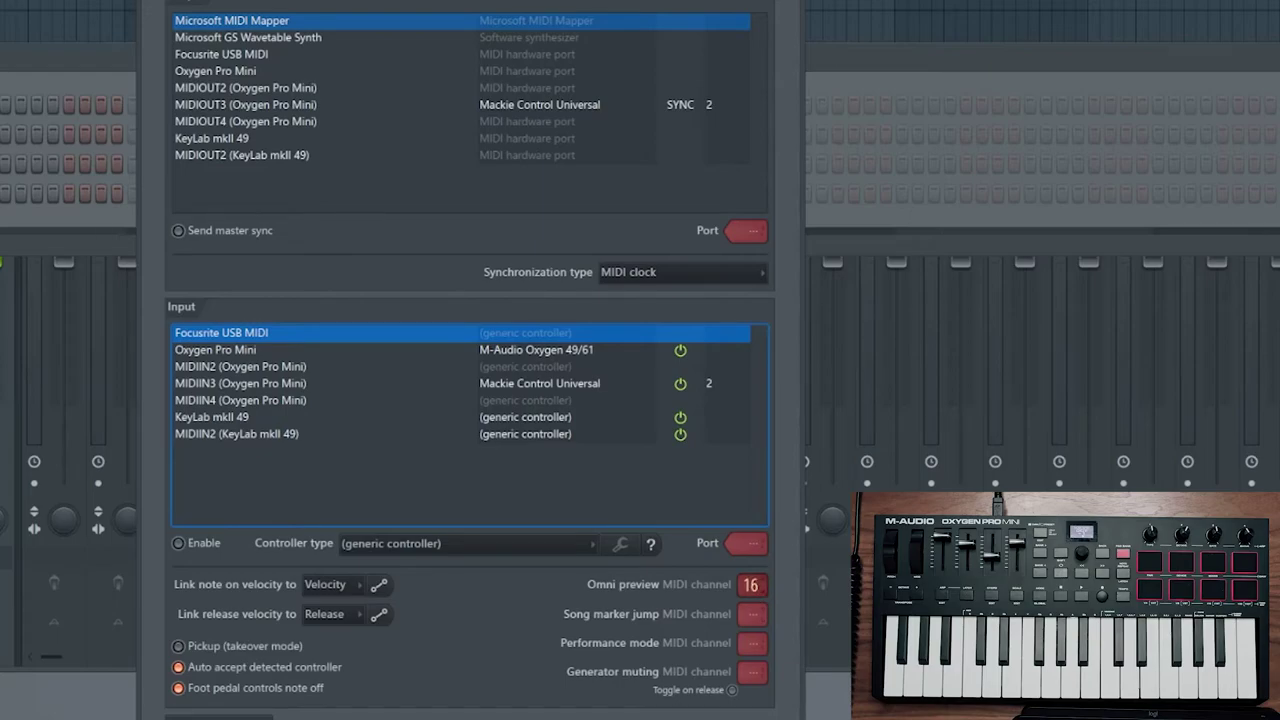
key(Escape)
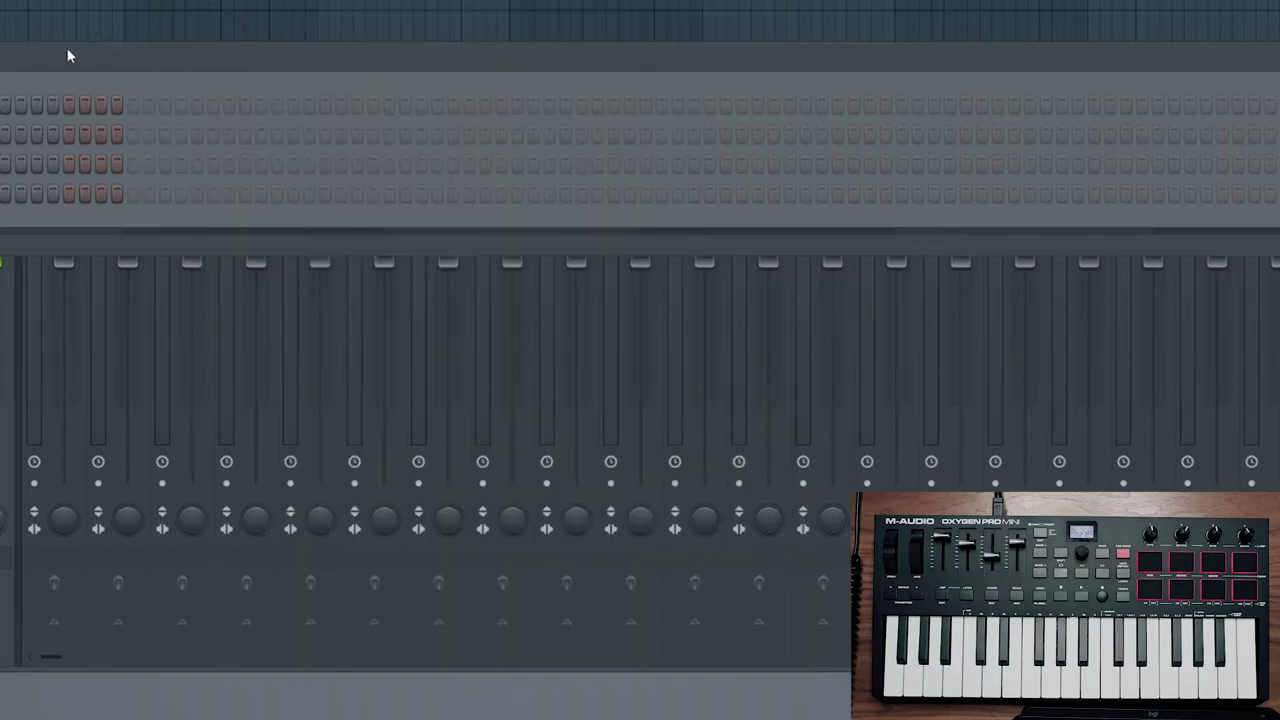